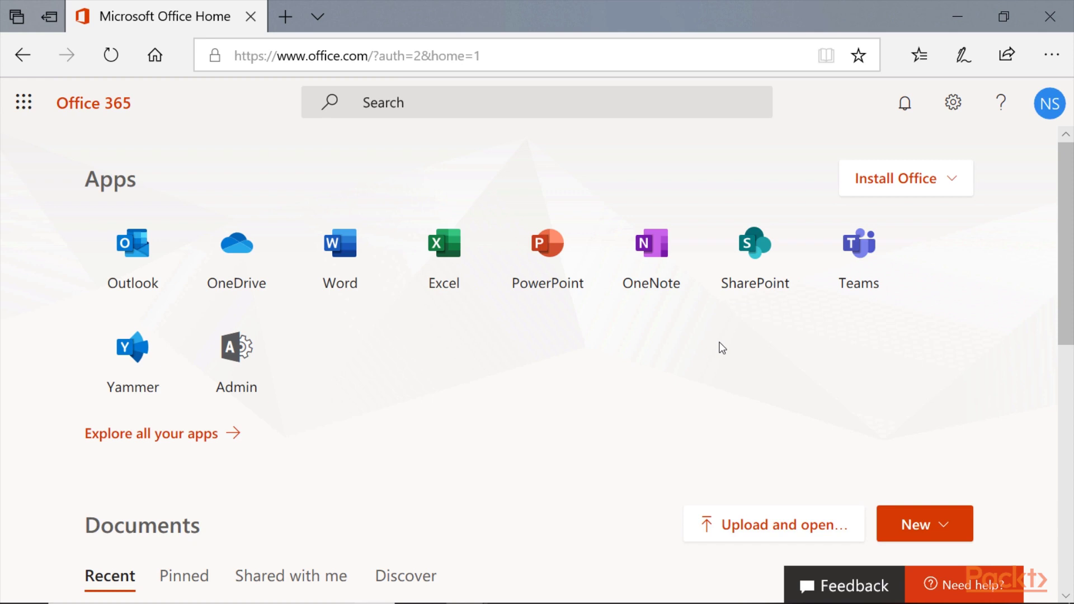
- Go to the Admin center and show the Active users list under Users
{"action": "left_click", "coordinate": [237, 354]}
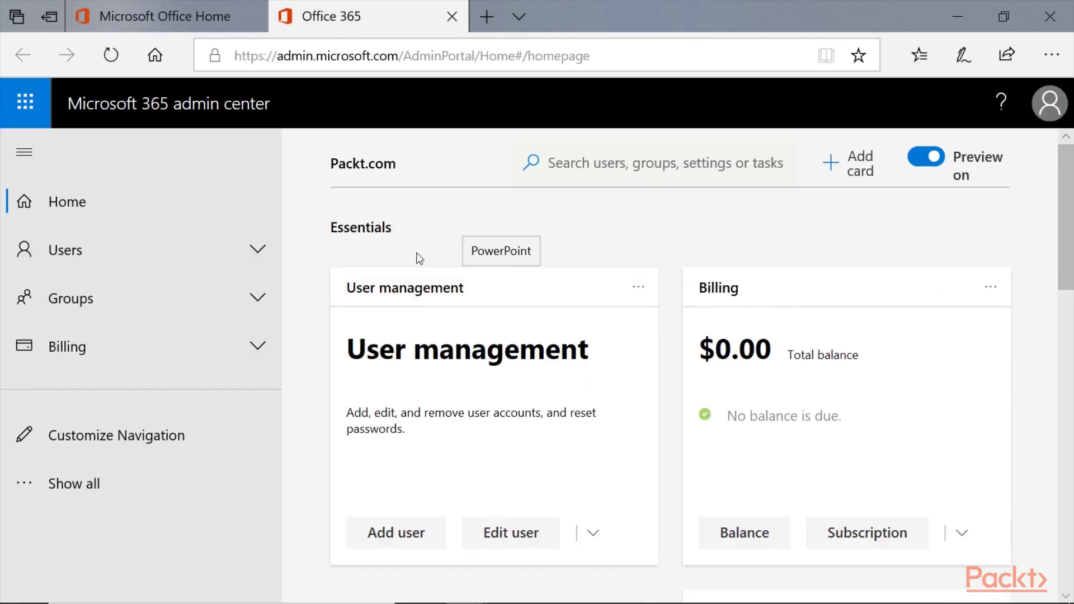
{"action": "left_click", "coordinate": [72, 248]}
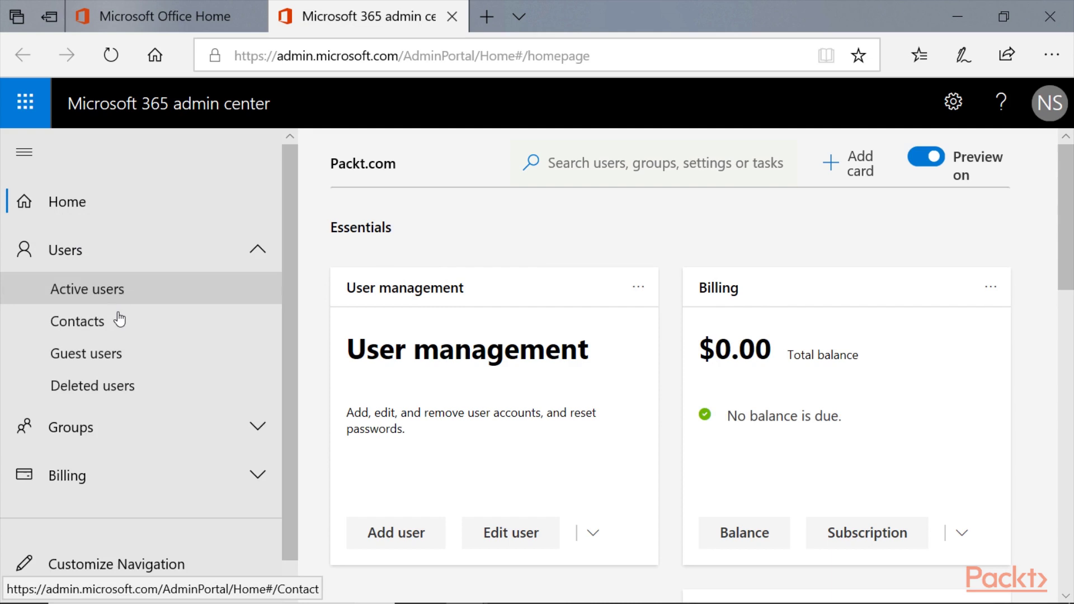
{"action": "left_click", "coordinate": [137, 290]}
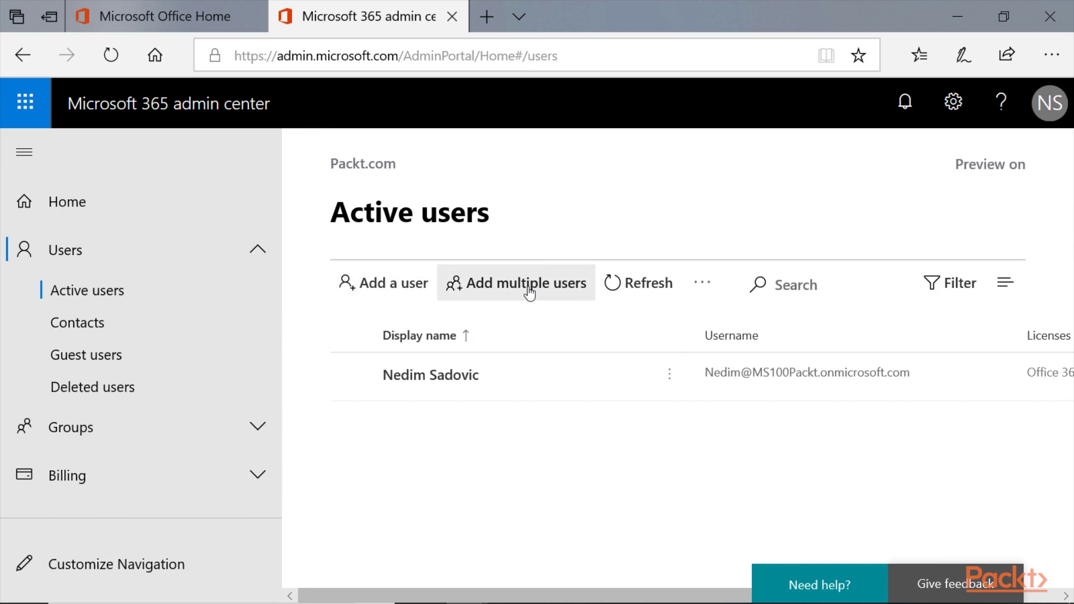
- Add a new user with first name, display name and username user1
{"action": "left_click", "coordinate": [363, 292]}
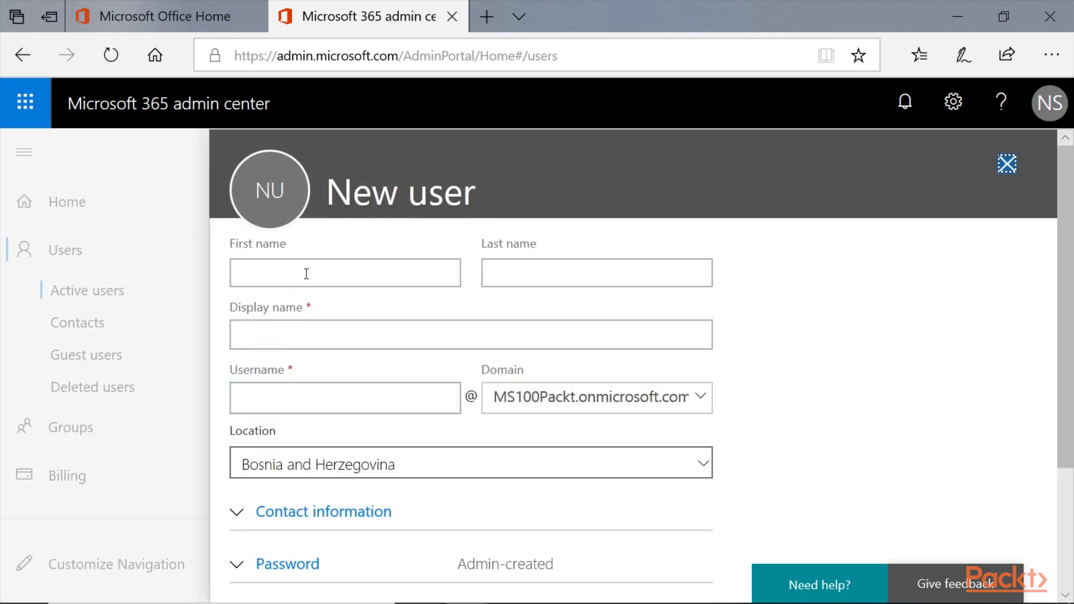
{"action": "left_click", "coordinate": [376, 276]}
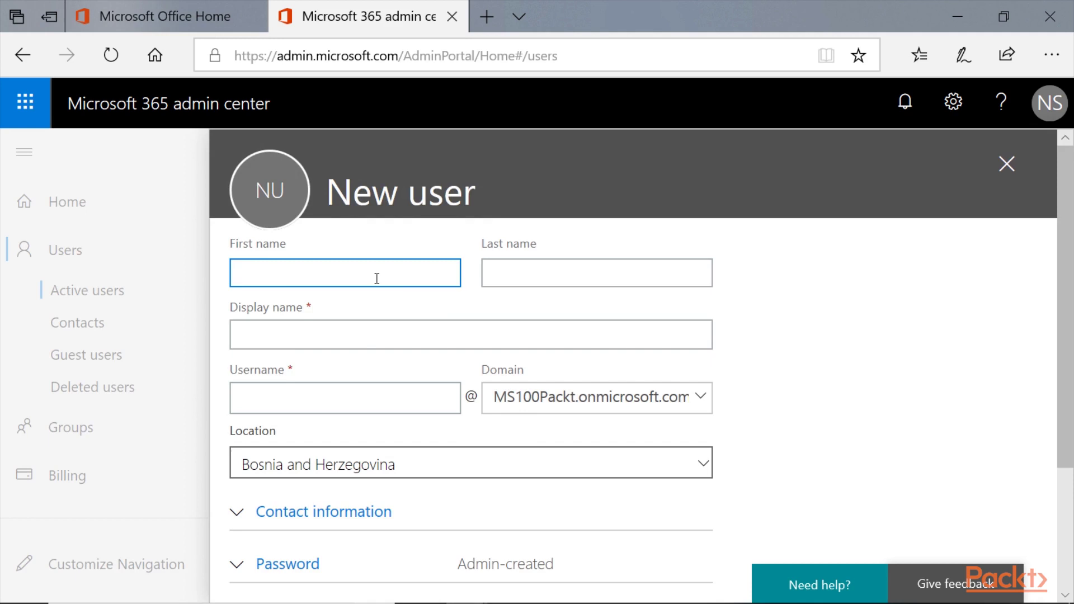
{"action": "type", "text": "user1"}
{"action": "left_click", "coordinate": [434, 335]}
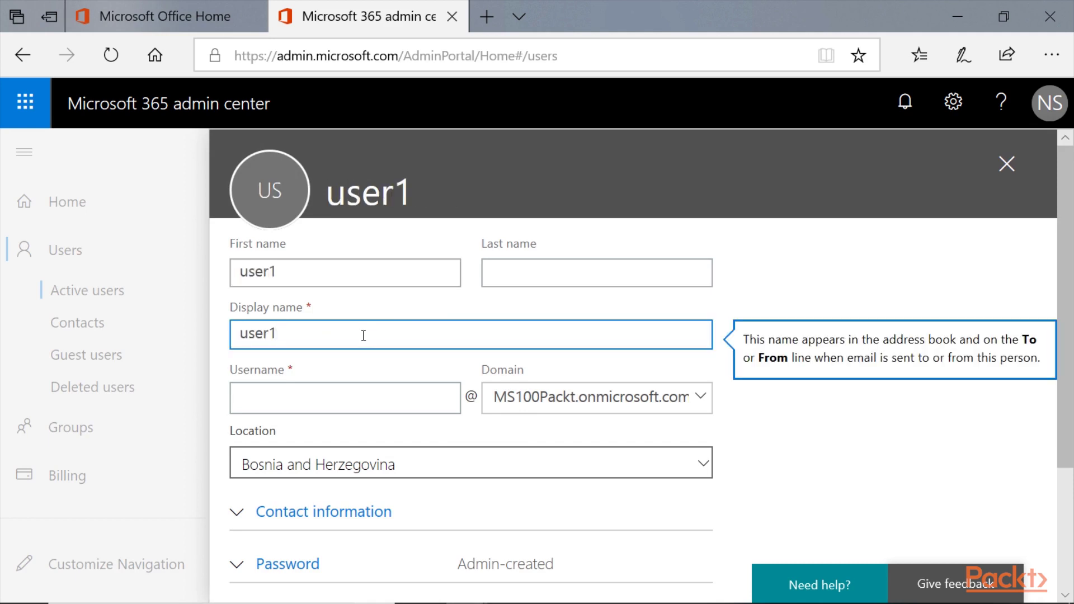
{"action": "left_click", "coordinate": [350, 394]}
{"action": "key", "text": "shift+Tab"}
{"action": "key", "text": "ctrl+c"}
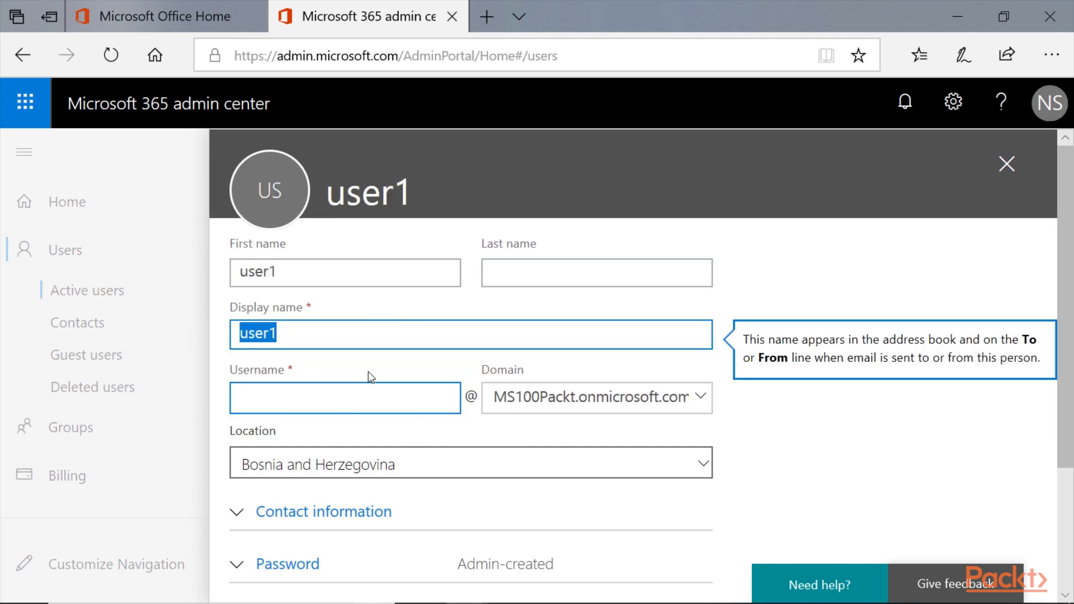
{"action": "left_click", "coordinate": [369, 397]}
{"action": "key", "text": "ctrl+v"}
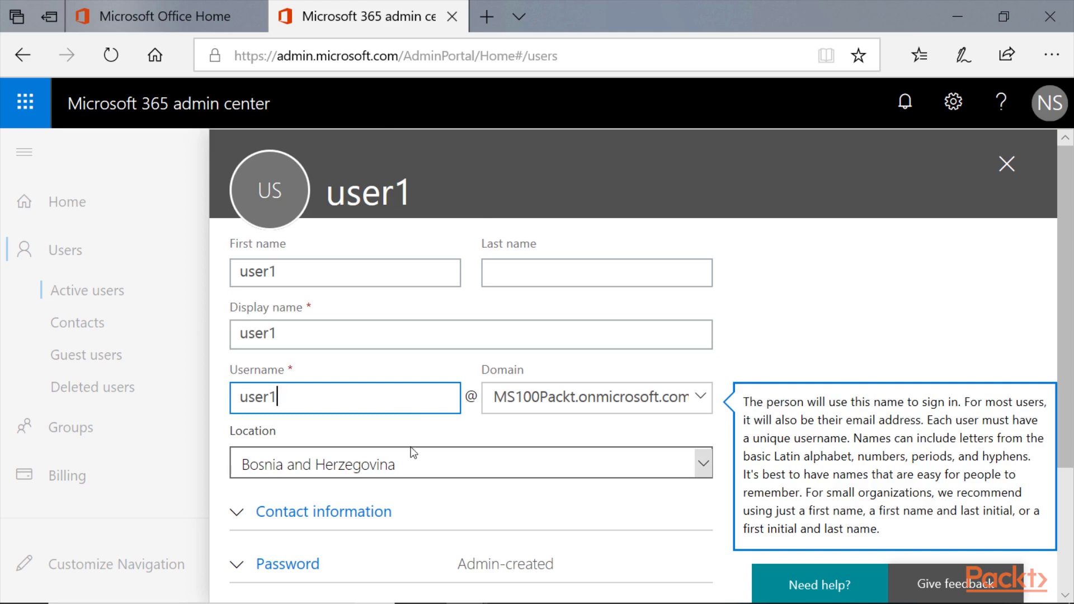
- Expand Contact information and review the job title, department, office and phone fields
{"action": "scroll", "coordinate": [412, 448], "scroll_direction": "down", "scroll_amount": 3}
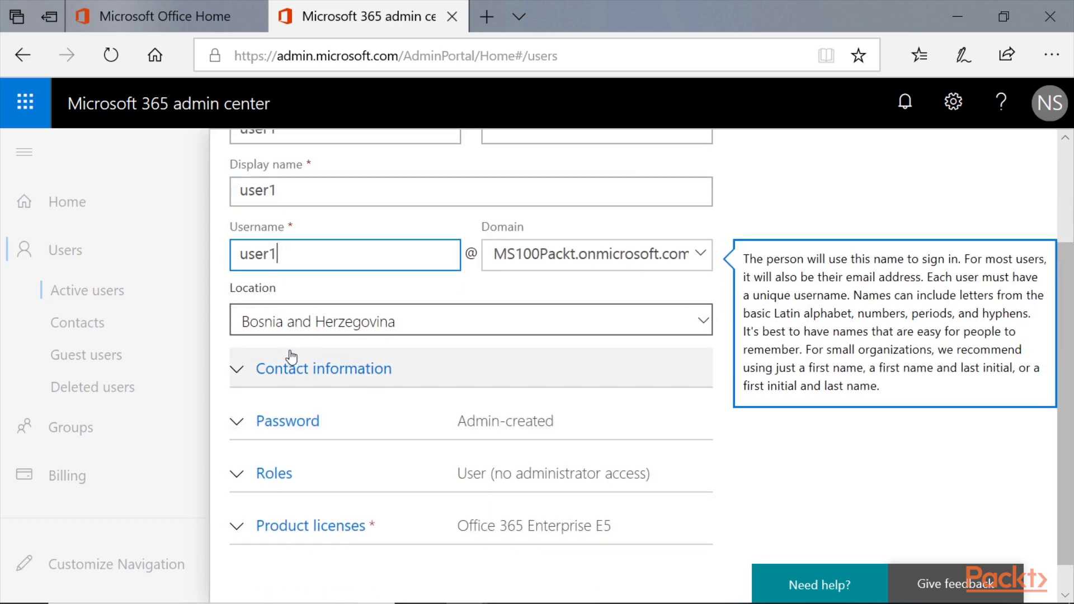
{"action": "left_click", "coordinate": [238, 371]}
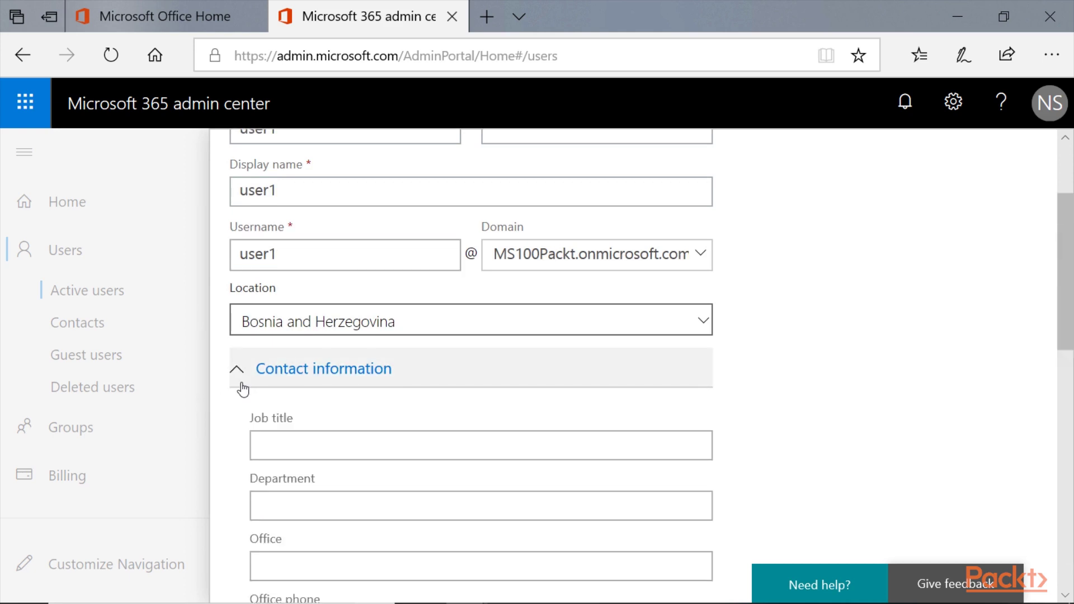
{"action": "scroll", "coordinate": [240, 380], "scroll_direction": "down", "scroll_amount": 3}
{"action": "left_click", "coordinate": [279, 297]}
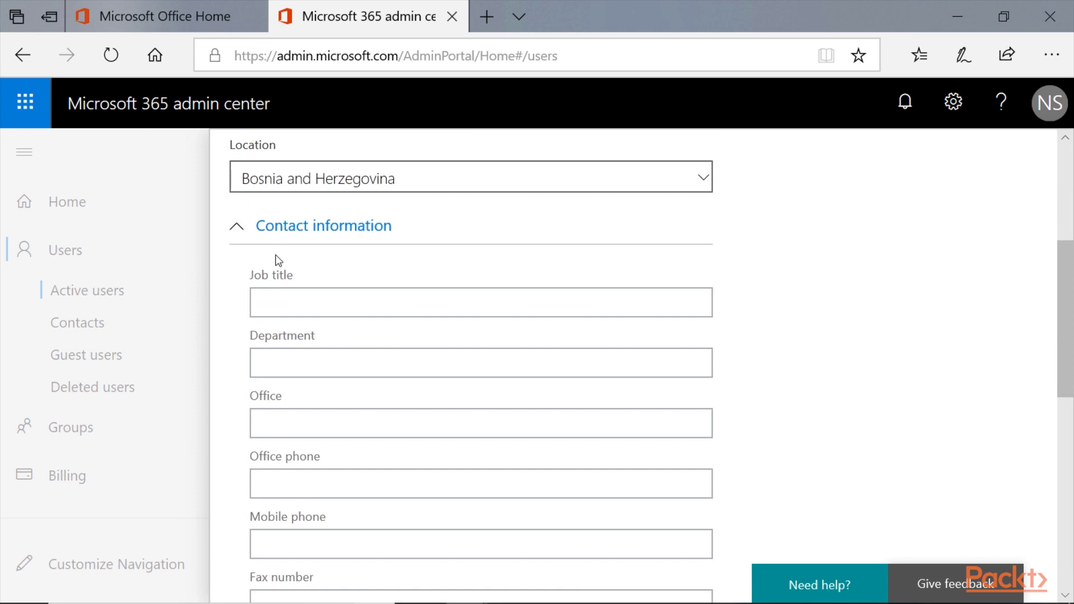
{"action": "left_click", "coordinate": [253, 334]}
{"action": "left_click", "coordinate": [264, 414]}
{"action": "left_click", "coordinate": [280, 493]}
{"action": "left_click", "coordinate": [281, 512]}
{"action": "scroll", "coordinate": [280, 515], "scroll_direction": "down", "scroll_amount": 4}
{"action": "scroll", "coordinate": [281, 514], "scroll_direction": "up", "scroll_amount": 5}
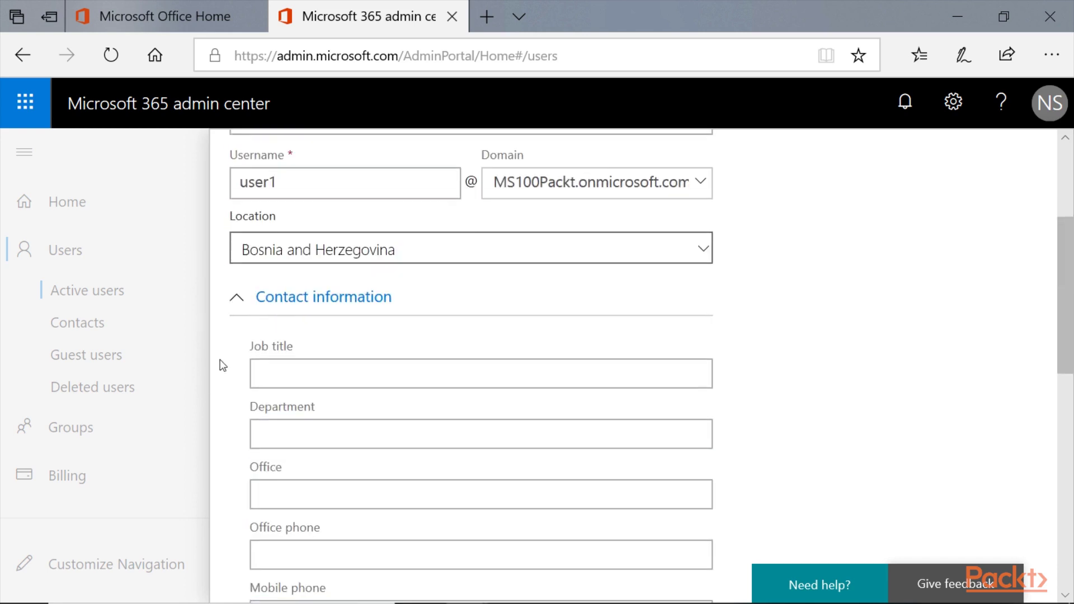
- Set a custom strong password for user1 that must be changed at first sign-in
{"action": "left_click", "coordinate": [247, 313]}
{"action": "left_click", "coordinate": [256, 381]}
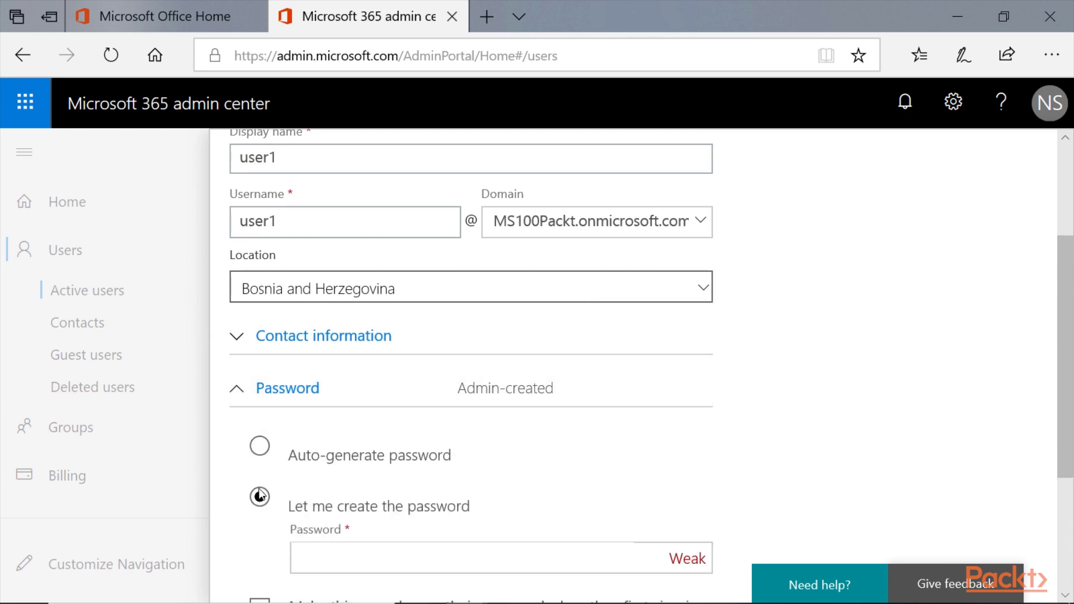
{"action": "scroll", "coordinate": [338, 465], "scroll_direction": "down", "scroll_amount": 4}
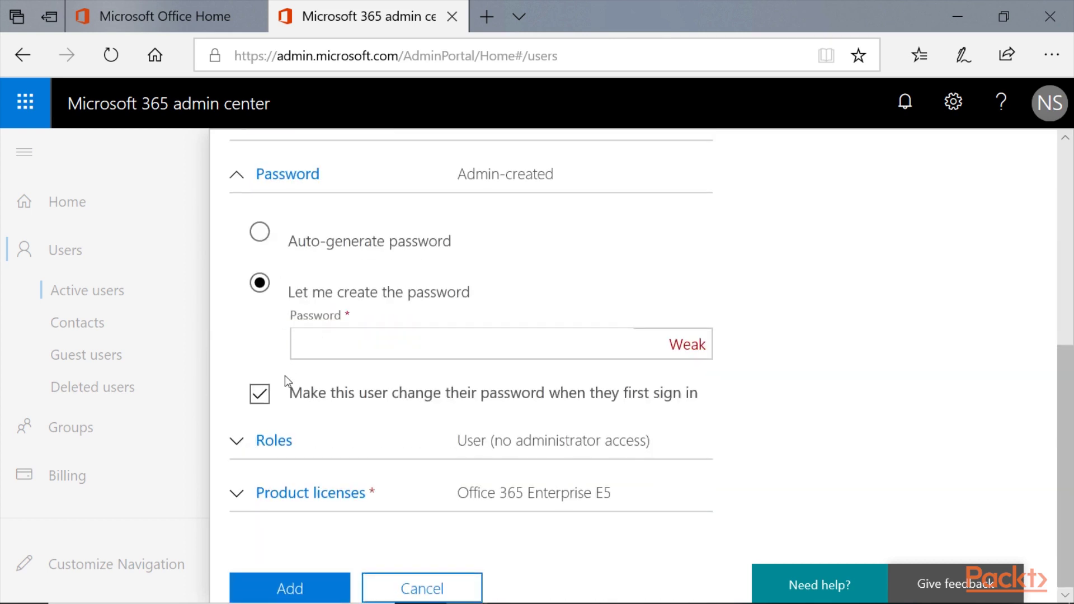
{"action": "left_click", "coordinate": [475, 347]}
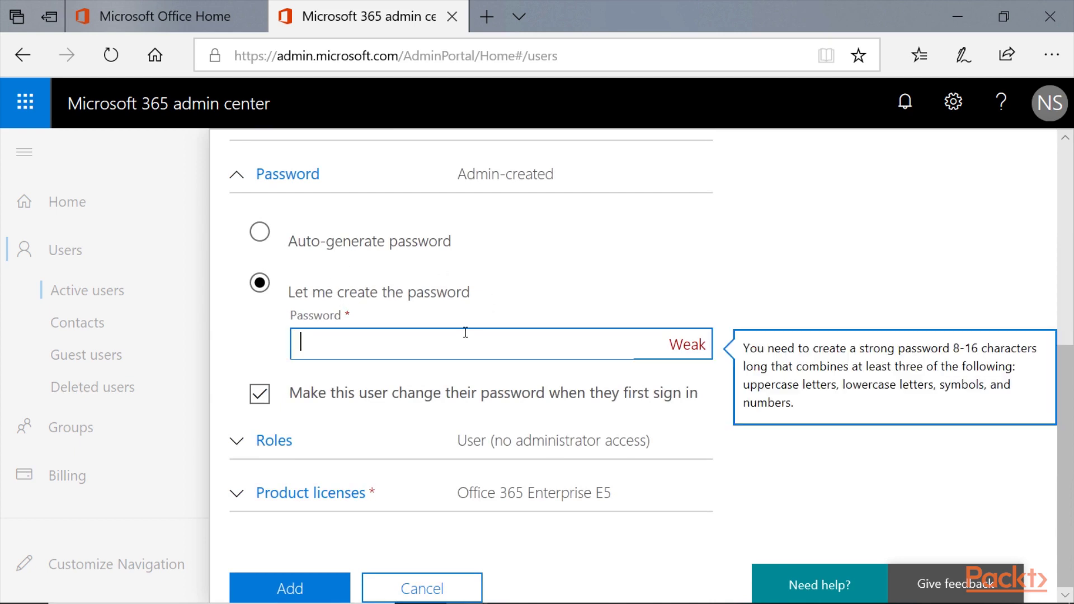
{"action": "type", "text": "••"}
{"action": "key", "text": "BackSpace"}
{"action": "key", "text": "BackSpace"}
{"action": "type", "text": "••••••••"}
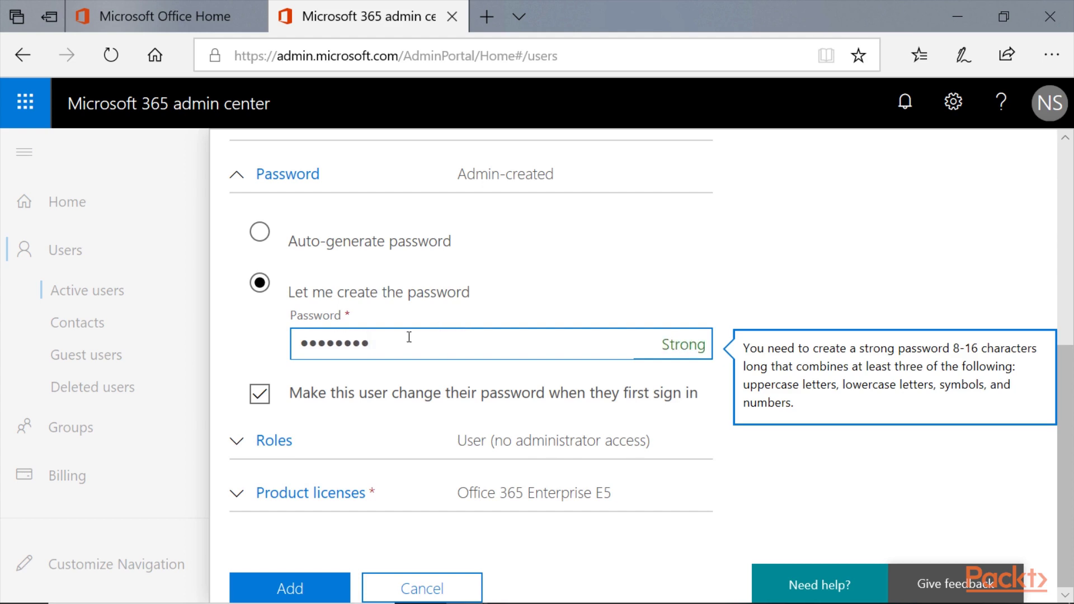
{"action": "left_click", "coordinate": [379, 368]}
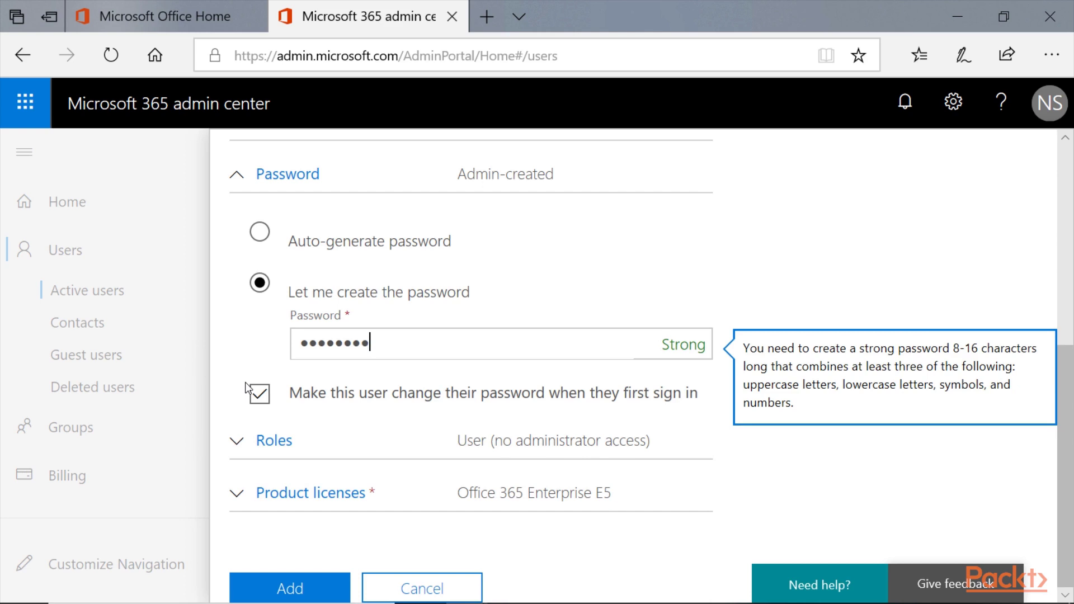
- Keep user1's role as User (no administrator access) and scroll past Product licenses
{"action": "left_click", "coordinate": [270, 439]}
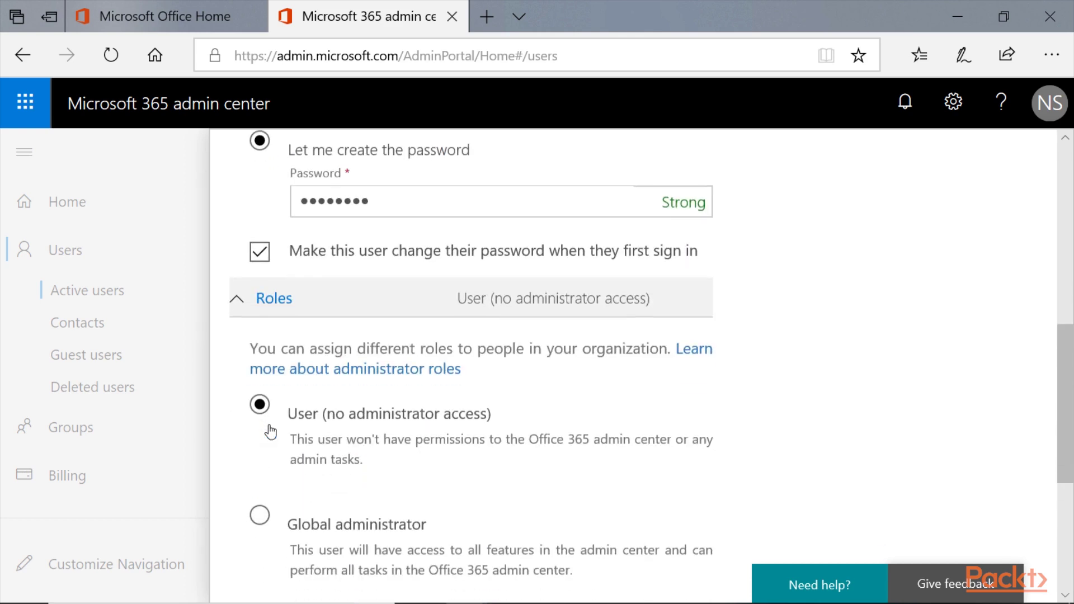
{"action": "scroll", "coordinate": [271, 432], "scroll_direction": "down", "scroll_amount": 3}
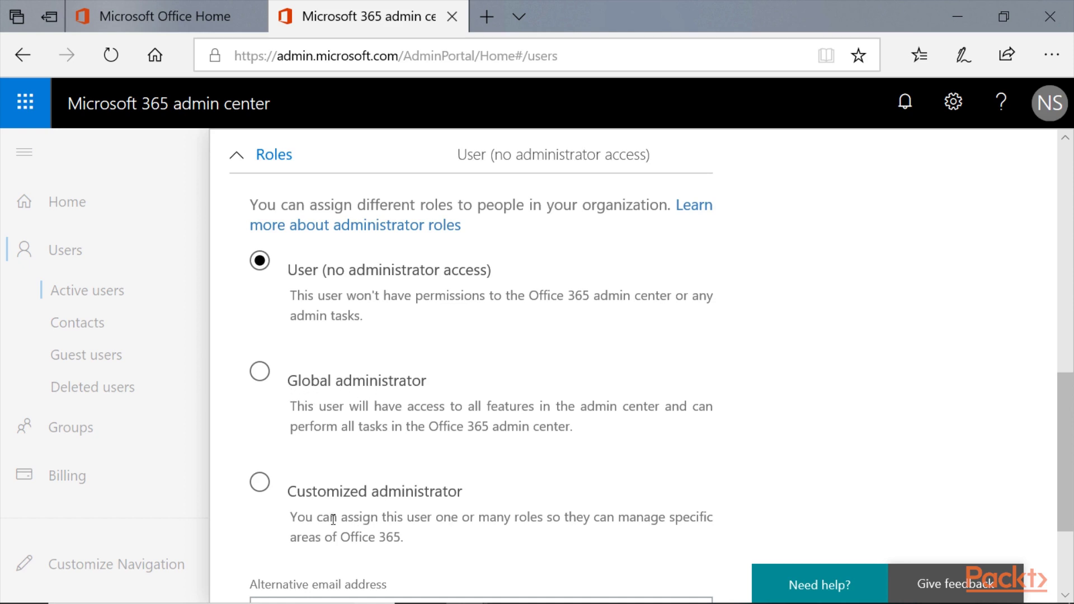
{"action": "key", "text": "Tab"}
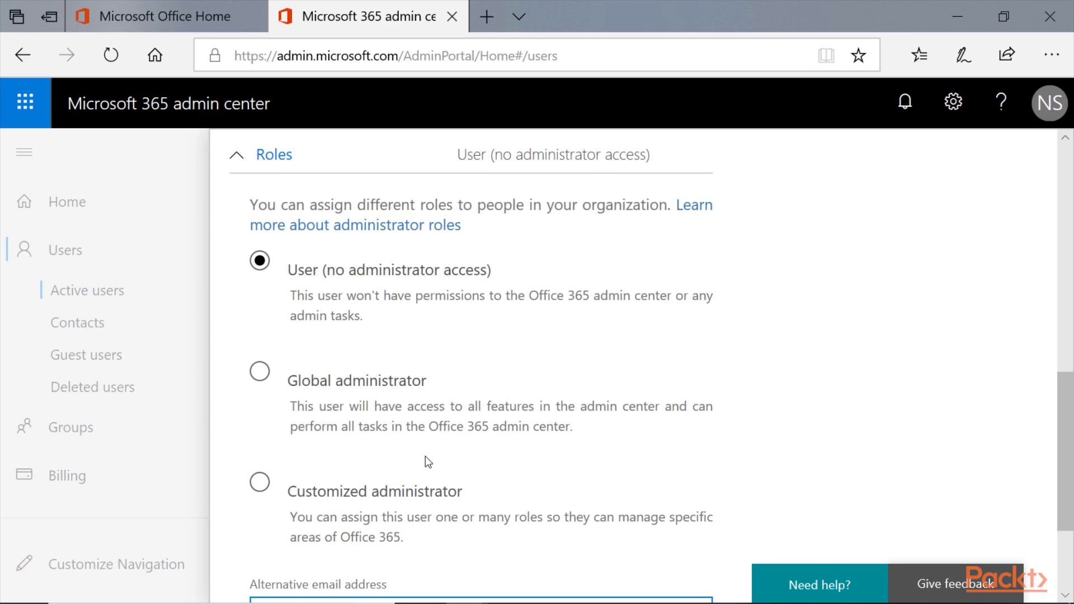
{"action": "scroll", "coordinate": [544, 287], "scroll_direction": "down", "scroll_amount": 3}
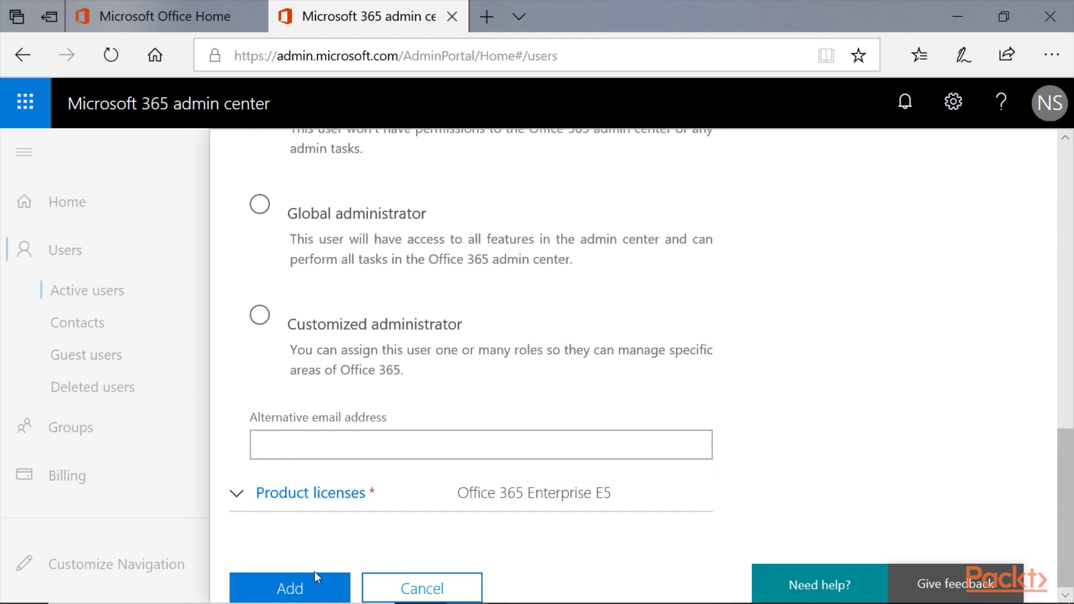
- Add user1, then email its password and close the confirmation panel
{"action": "left_click", "coordinate": [311, 587]}
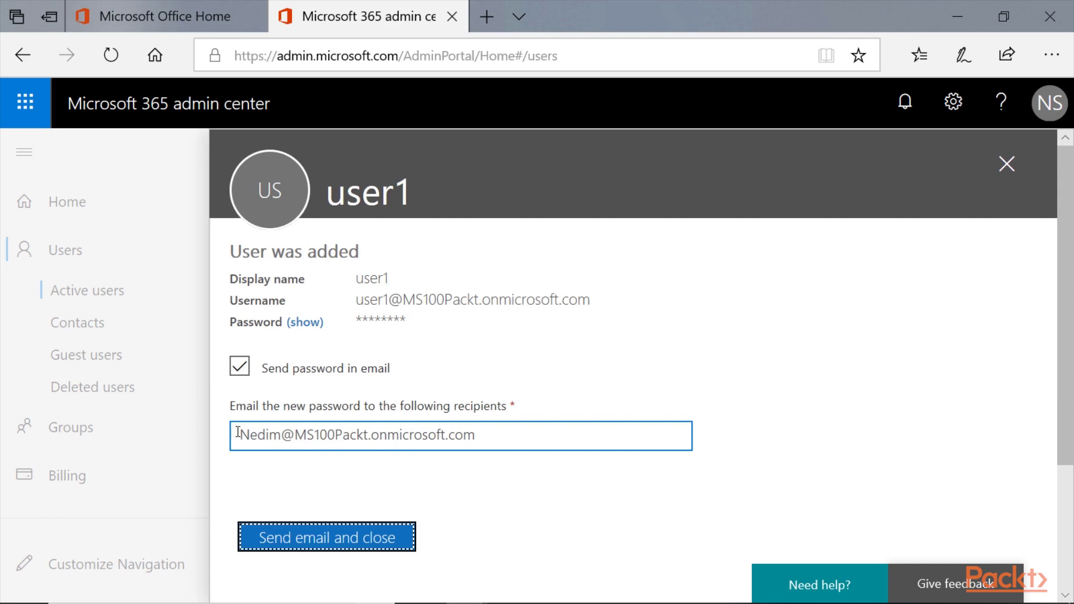
{"action": "left_click_drag", "start_coordinate": [237, 432], "coordinate": [488, 432]}
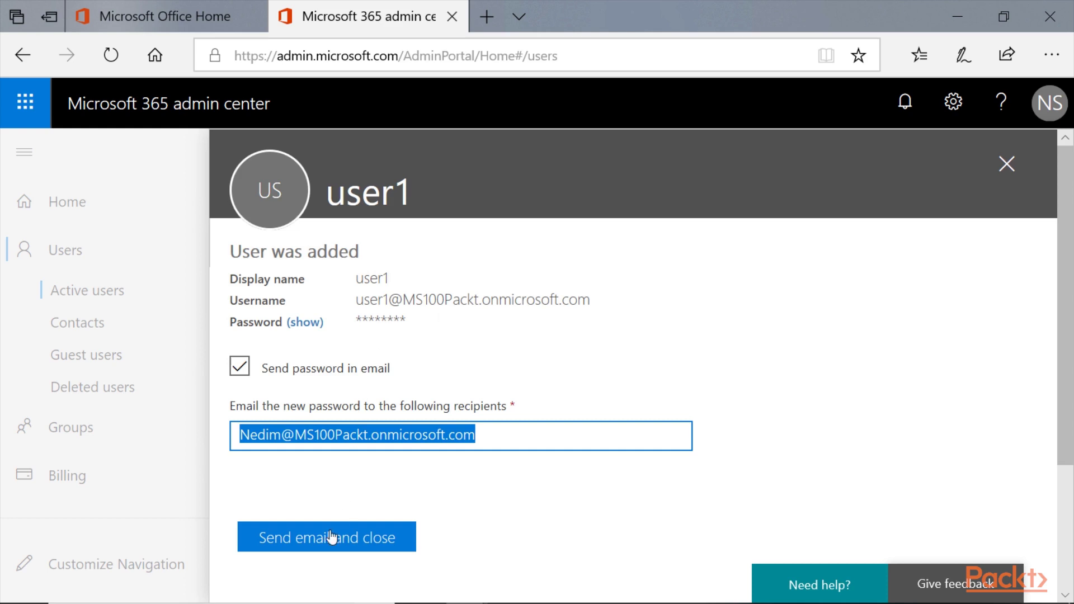
{"action": "left_click", "coordinate": [306, 543]}
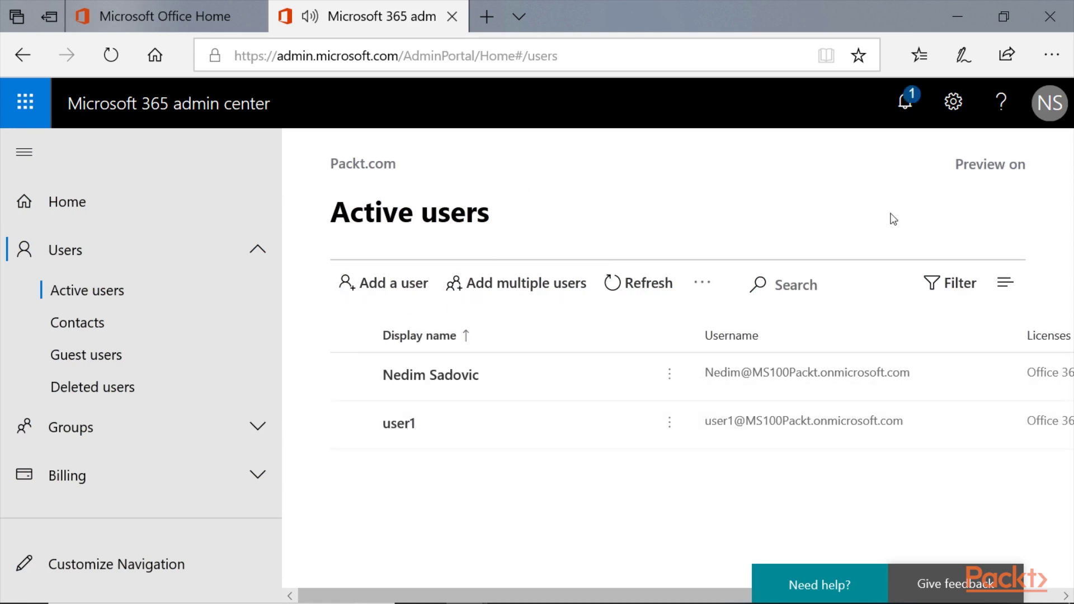
{"action": "left_click", "coordinate": [572, 302]}
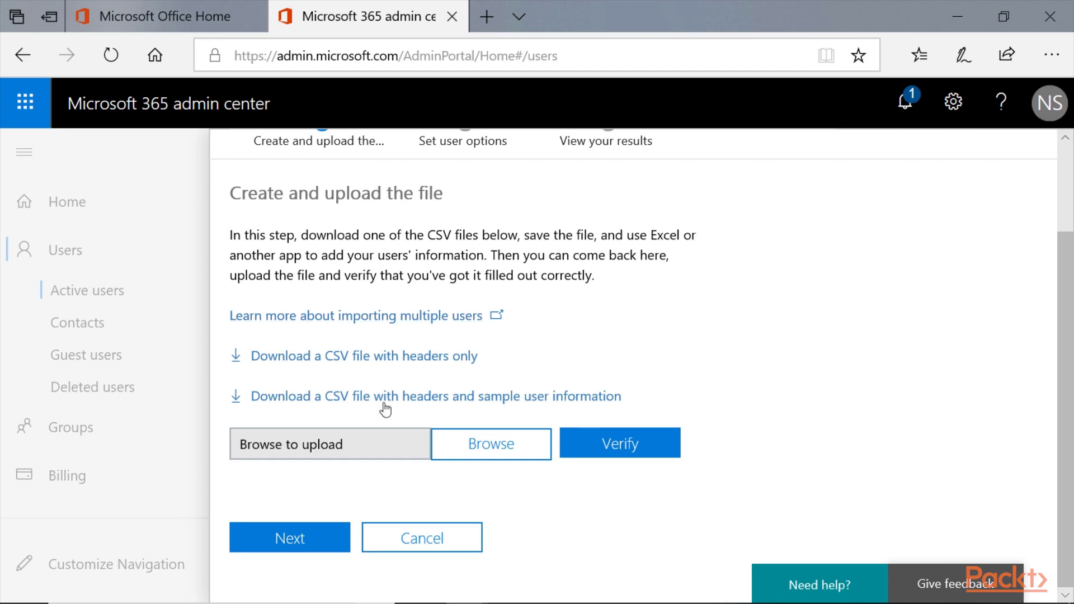
{"action": "left_click", "coordinate": [427, 538]}
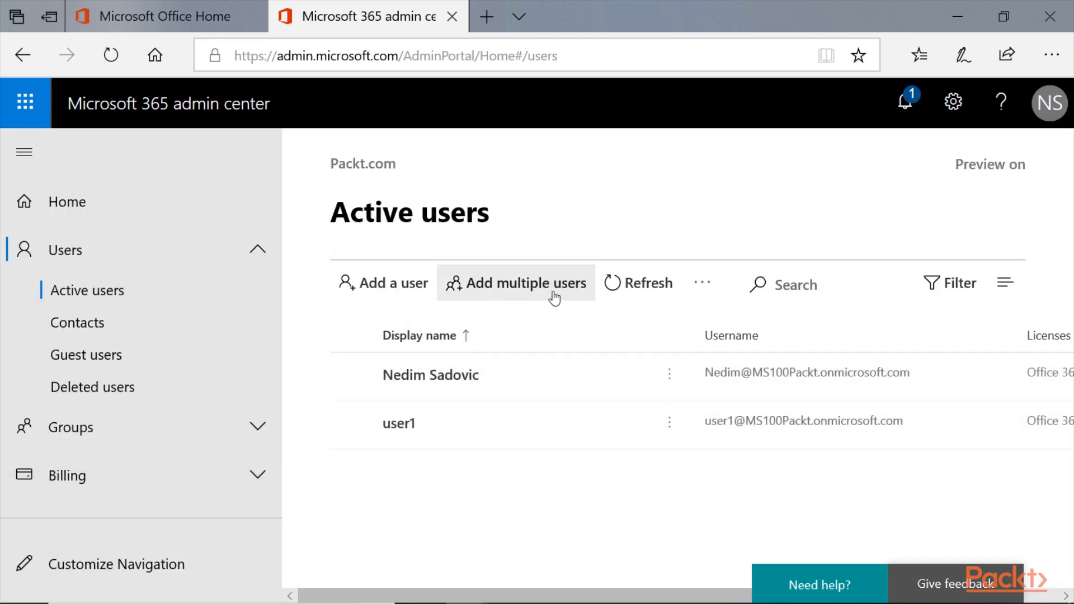
- Show the extra actions menu in the Active users toolbar
{"action": "left_click", "coordinate": [690, 292]}
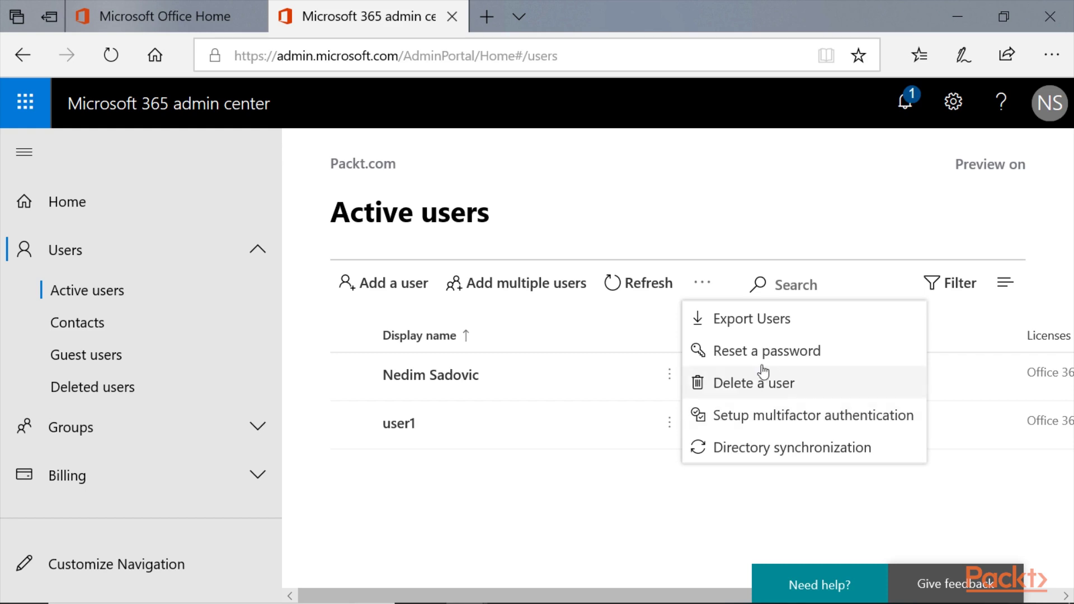
- Open Directory synchronization, read the Active Directory preparation and Azure AD Connect text, then close it
{"action": "left_click", "coordinate": [733, 456]}
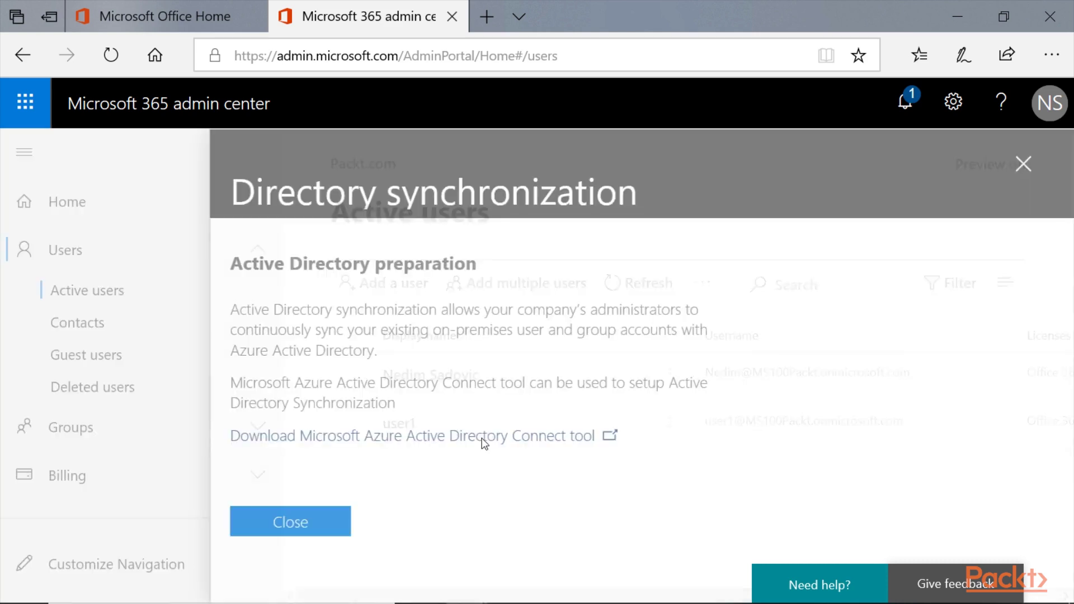
{"action": "left_click_drag", "start_coordinate": [231, 264], "coordinate": [490, 263]}
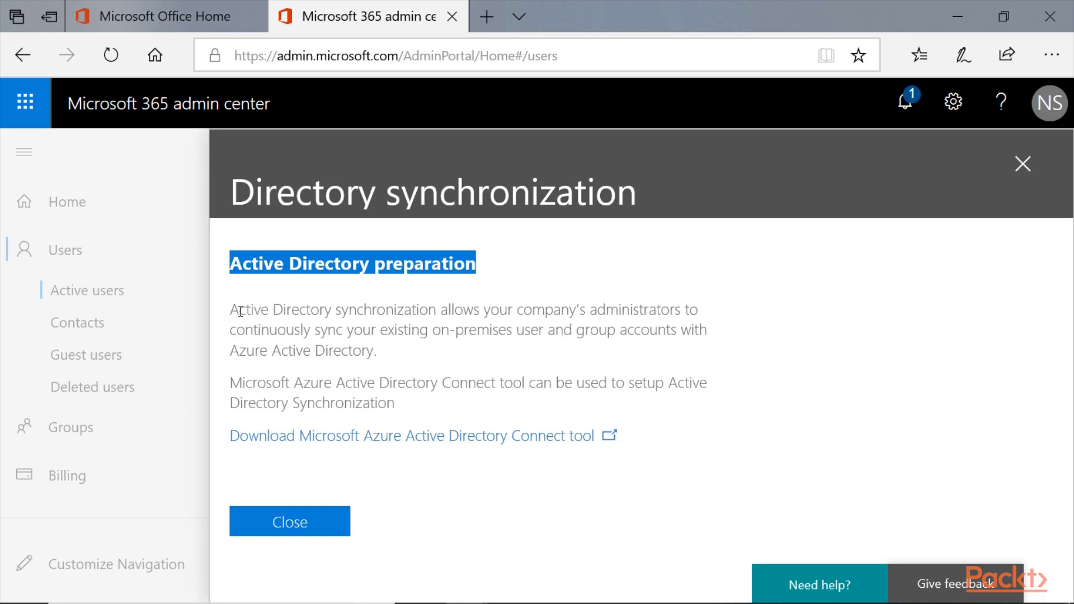
{"action": "left_click_drag", "start_coordinate": [239, 309], "coordinate": [524, 330]}
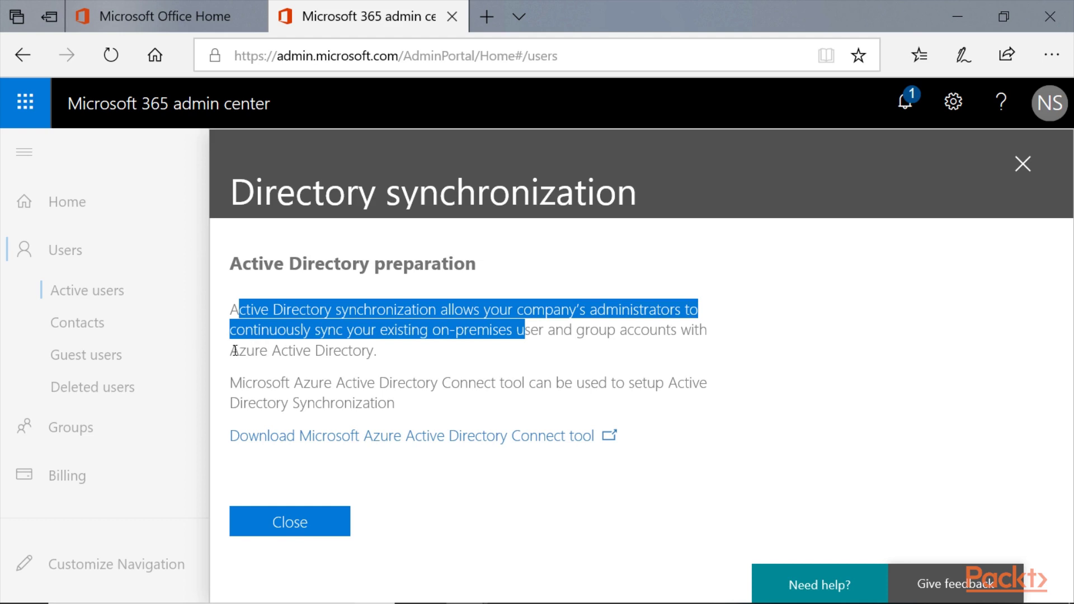
{"action": "left_click_drag", "start_coordinate": [235, 351], "coordinate": [230, 260]}
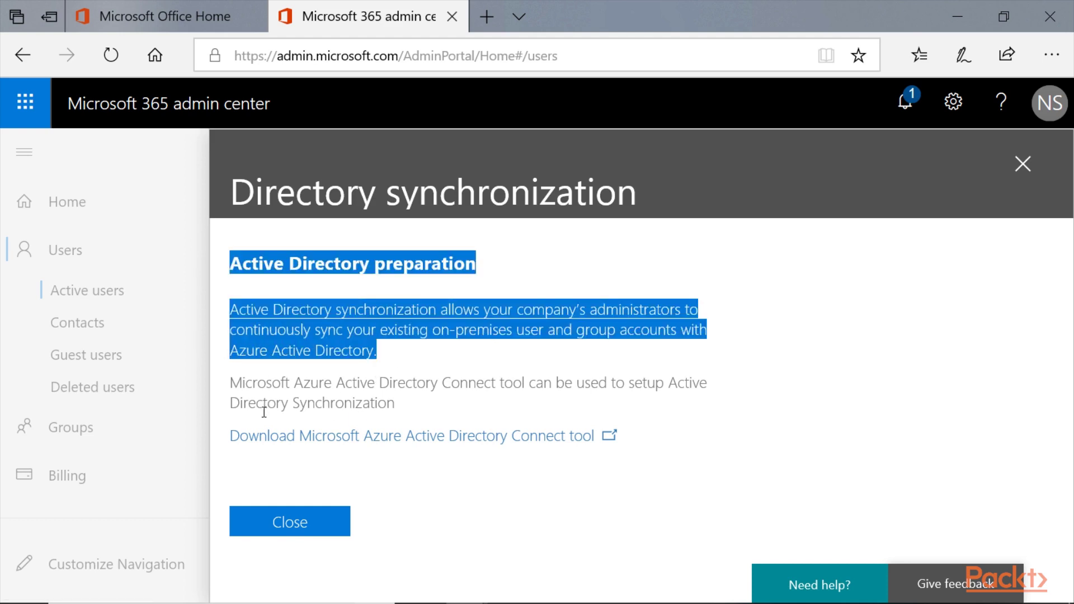
{"action": "left_click_drag", "start_coordinate": [230, 382], "coordinate": [694, 414]}
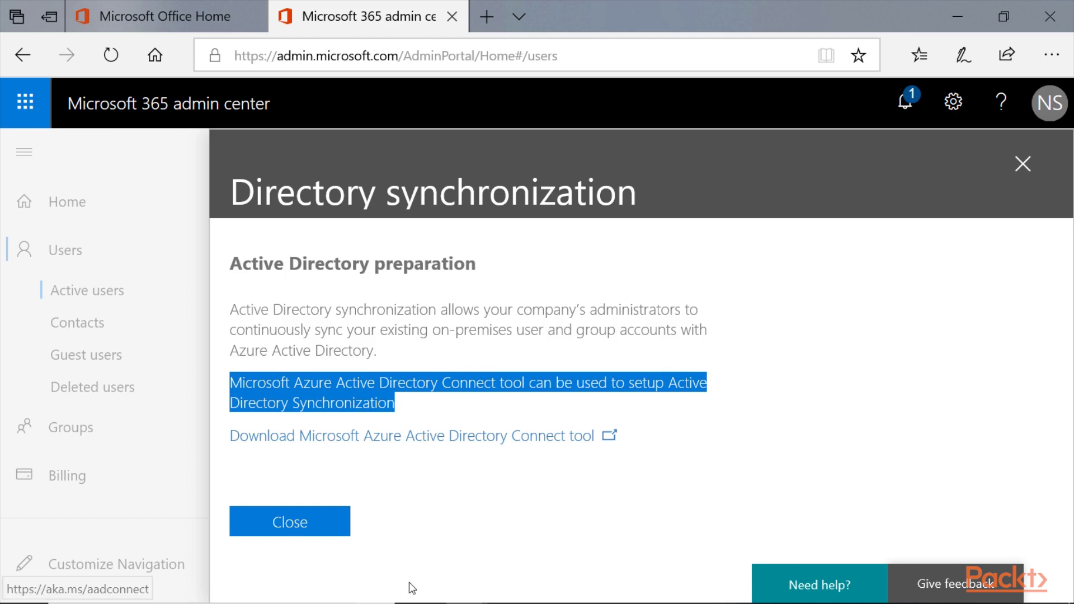
{"action": "left_click", "coordinate": [302, 529]}
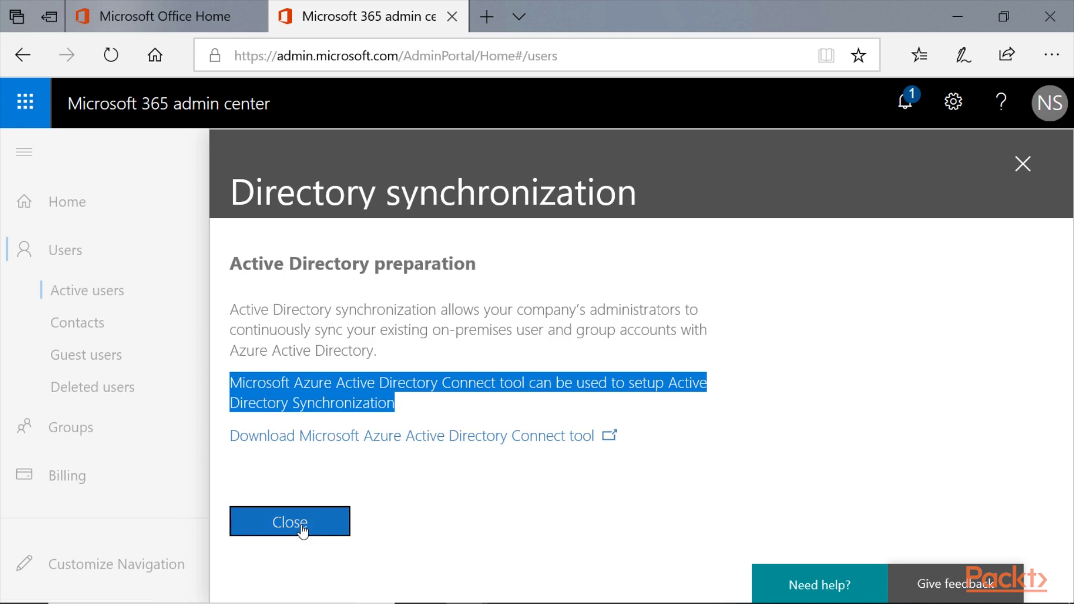